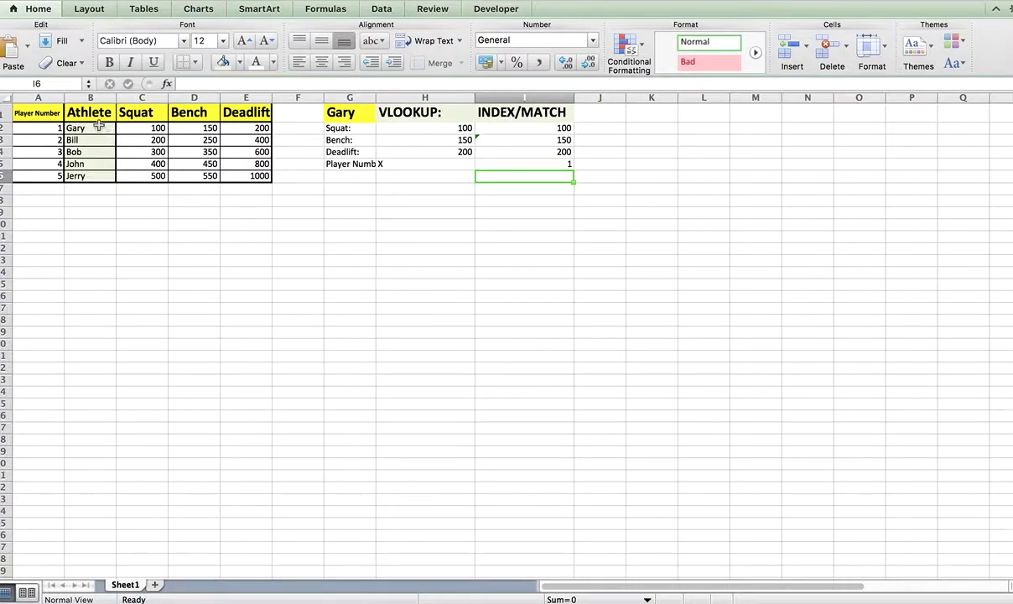
# - Go over the athlete table: the names, the Squat, Bench and Deadlift headings, and Gary's squat of 100
pyautogui.moveTo(92, 129); pyautogui.dragTo(97, 294)
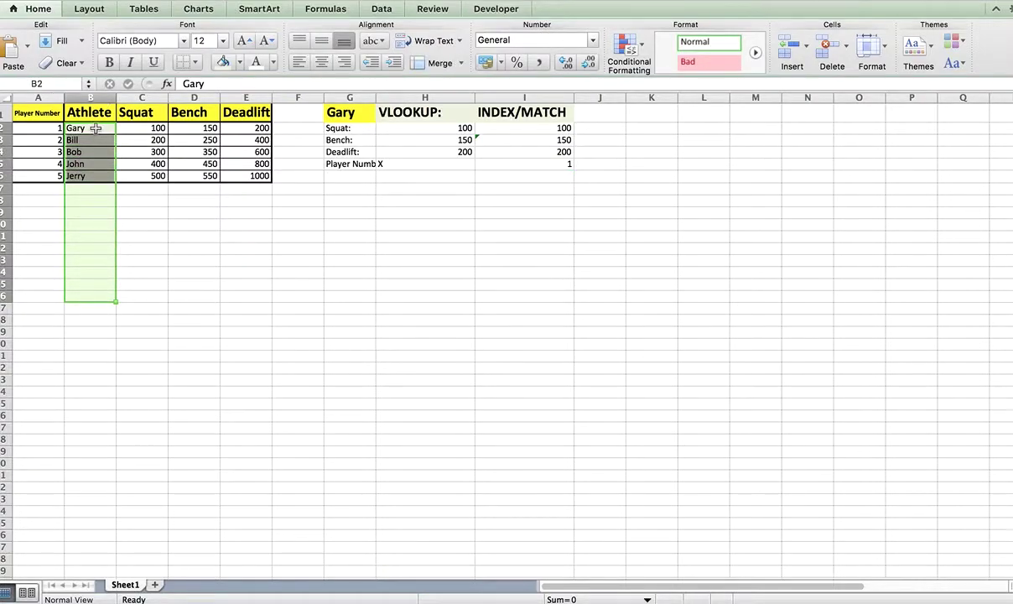
pyautogui.moveTo(98, 129); pyautogui.dragTo(118, 128)
pyautogui.click(145, 127)
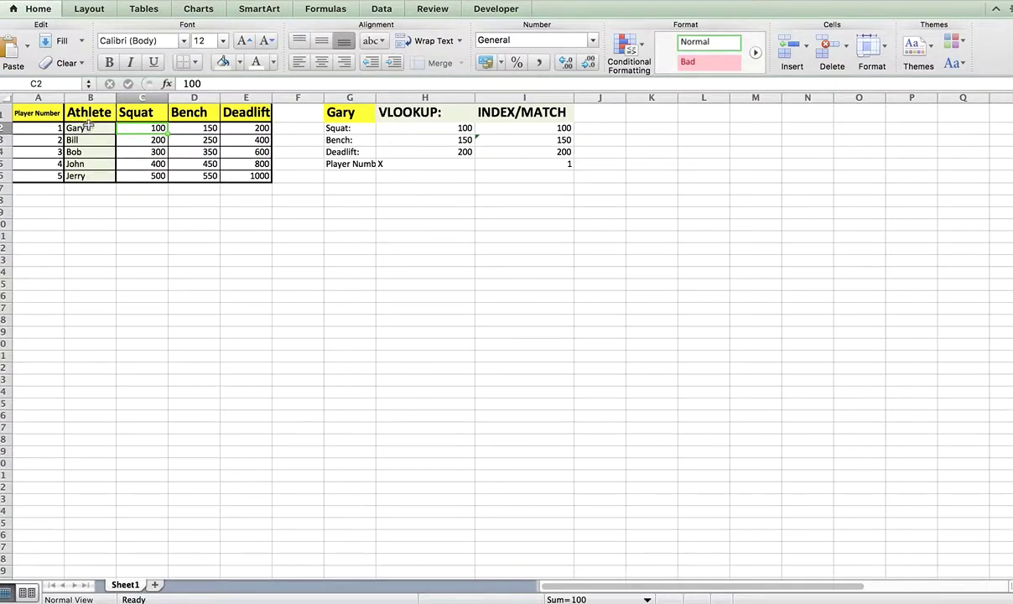
pyautogui.moveTo(88, 126); pyautogui.dragTo(88, 175)
pyautogui.moveTo(132, 111); pyautogui.dragTo(243, 112)
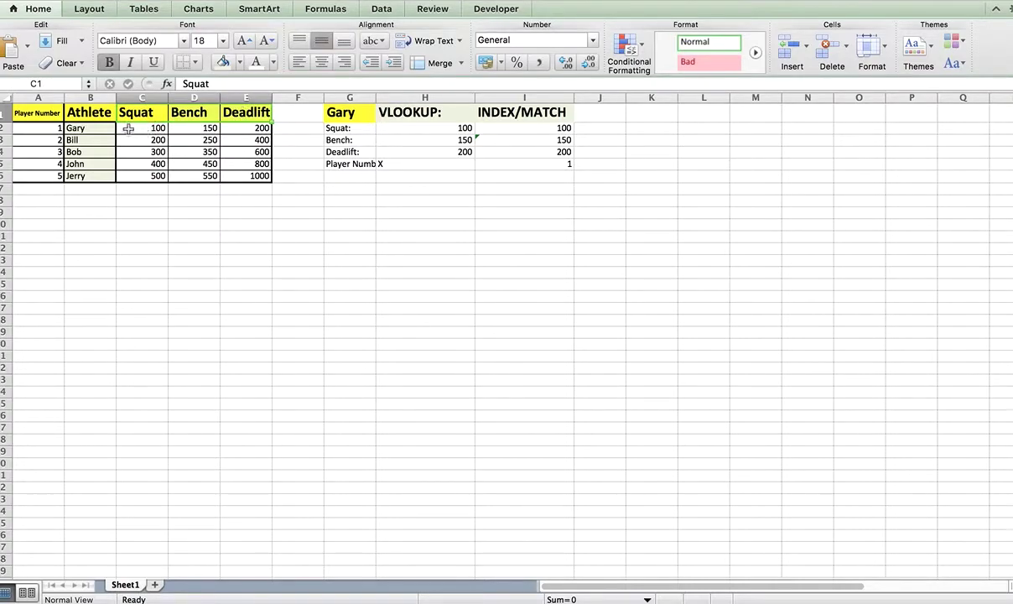
pyautogui.moveTo(130, 128); pyautogui.dragTo(263, 180)
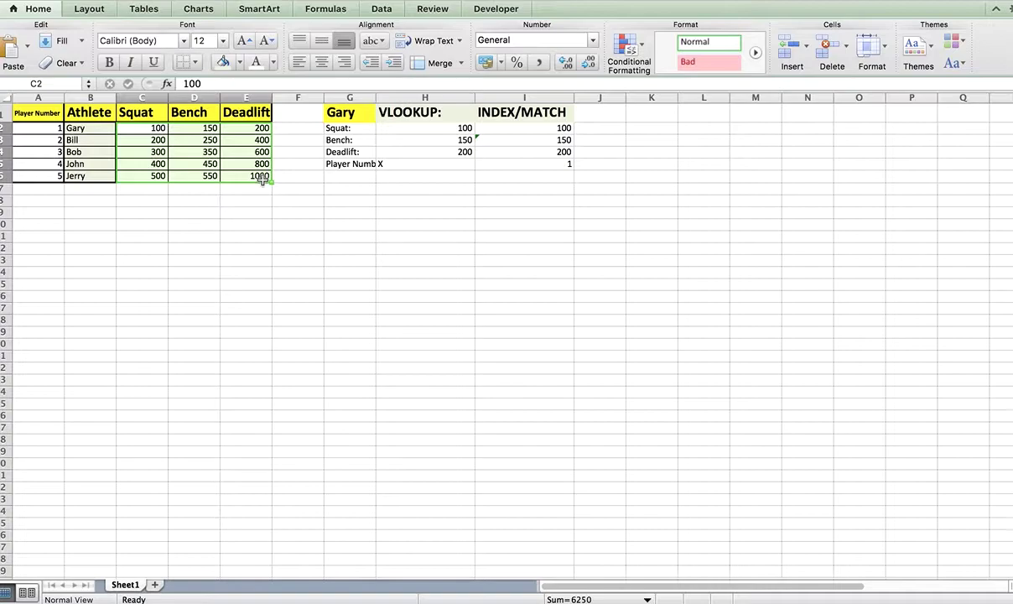
# - Review Gary's squat VLOOKUP in H2 (table range, column 2, FALSE) and leave it unchanged
pyautogui.click(434, 130)
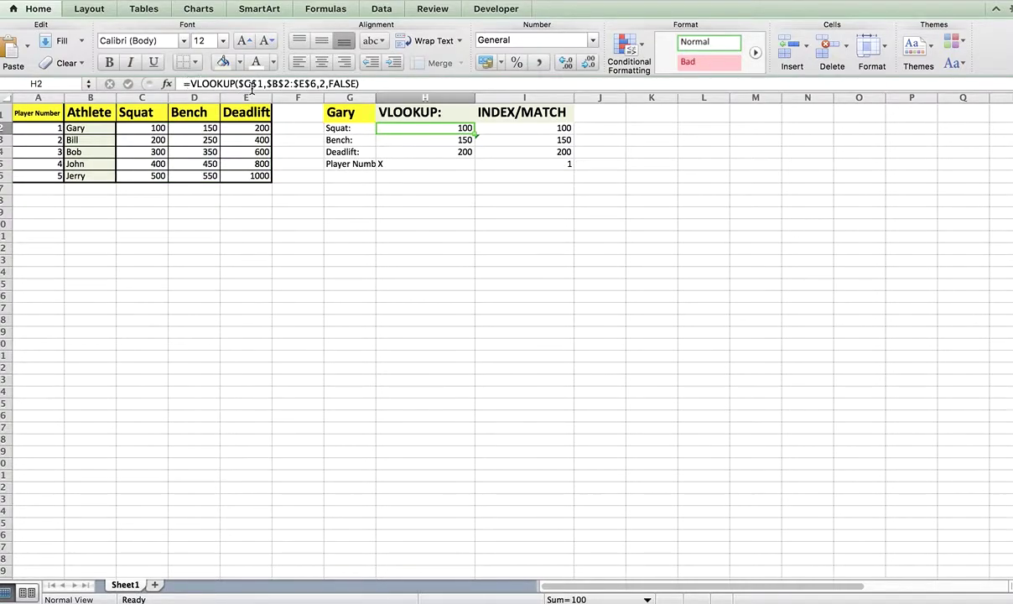
pyautogui.click(239, 85)
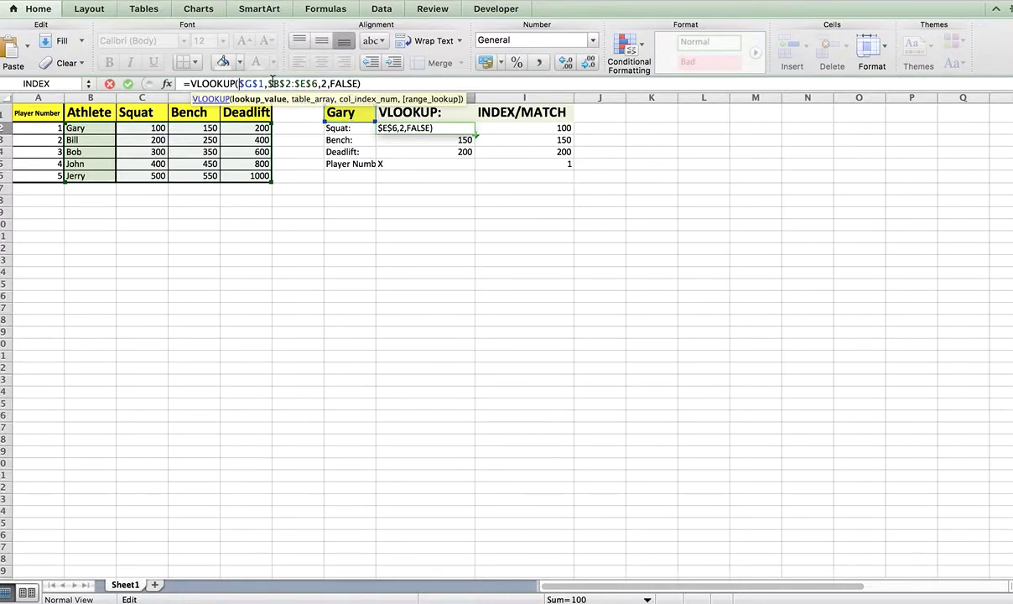
pyautogui.moveTo(268, 84); pyautogui.dragTo(318, 83)
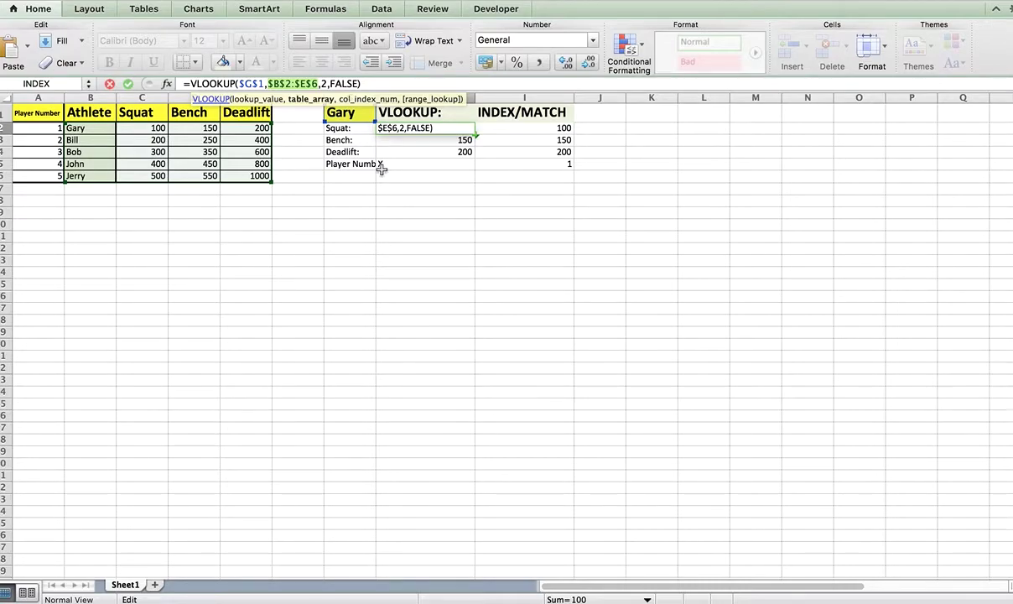
pyautogui.click(323, 83)
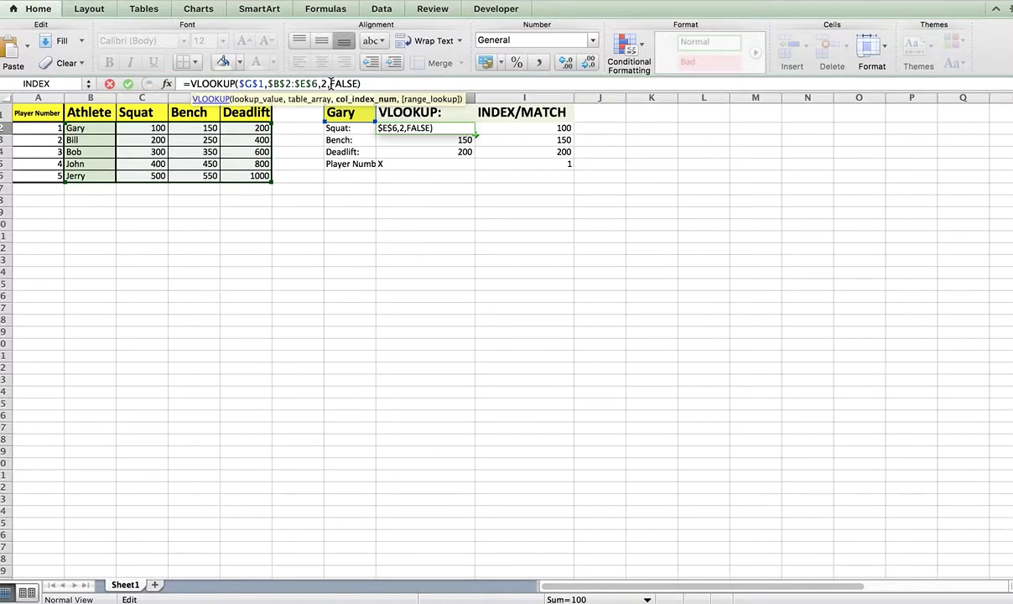
pyautogui.doubleClick(344, 84)
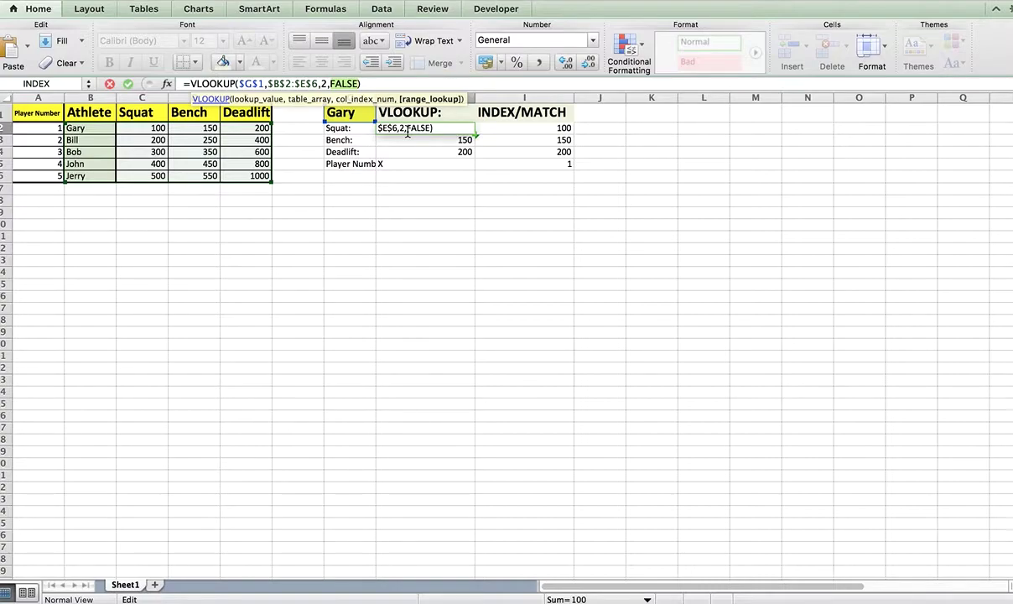
pyautogui.press('Return')
pyautogui.click(422, 128)
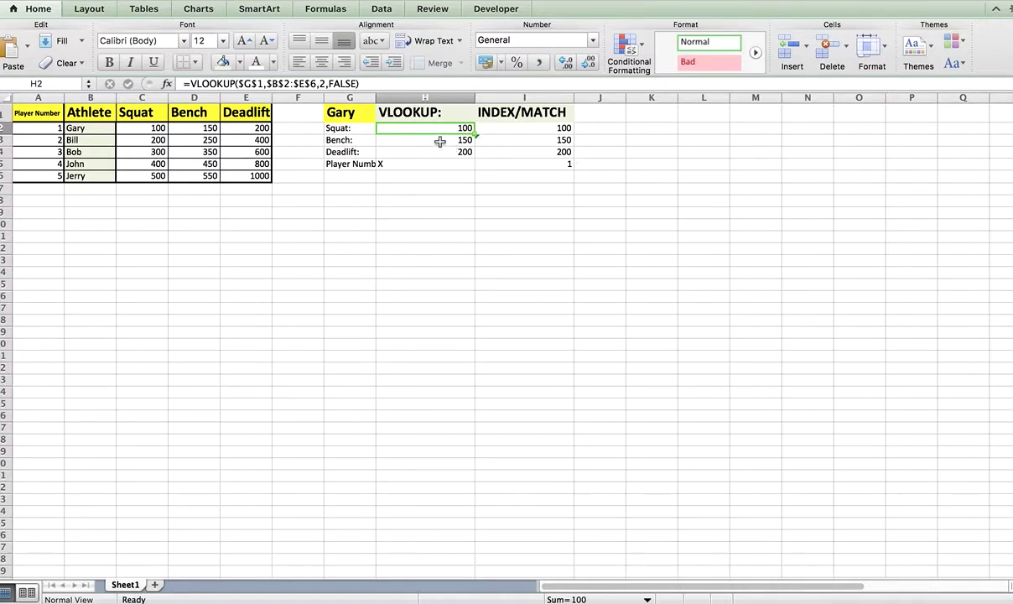
# - Inspect the bench VLOOKUP in H3 and the deadlift formula in H4
pyautogui.click(440, 141)
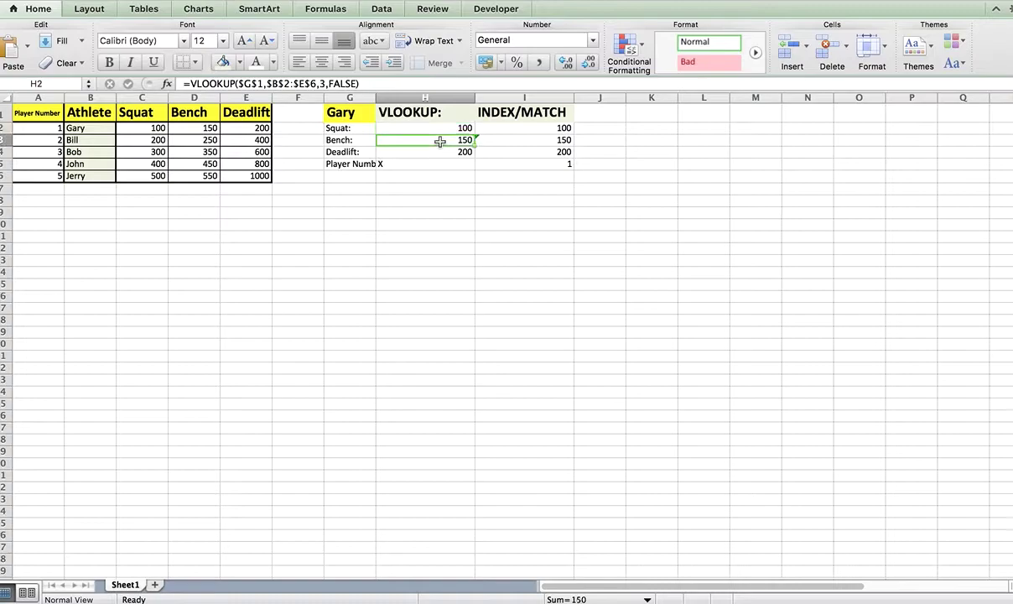
pyautogui.click(263, 83)
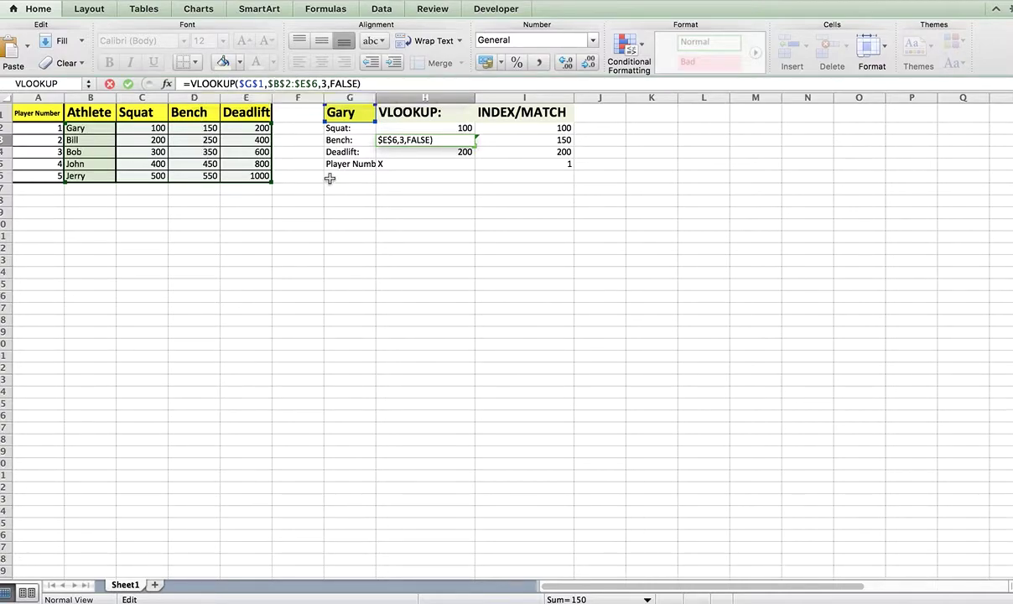
pyautogui.click(413, 151)
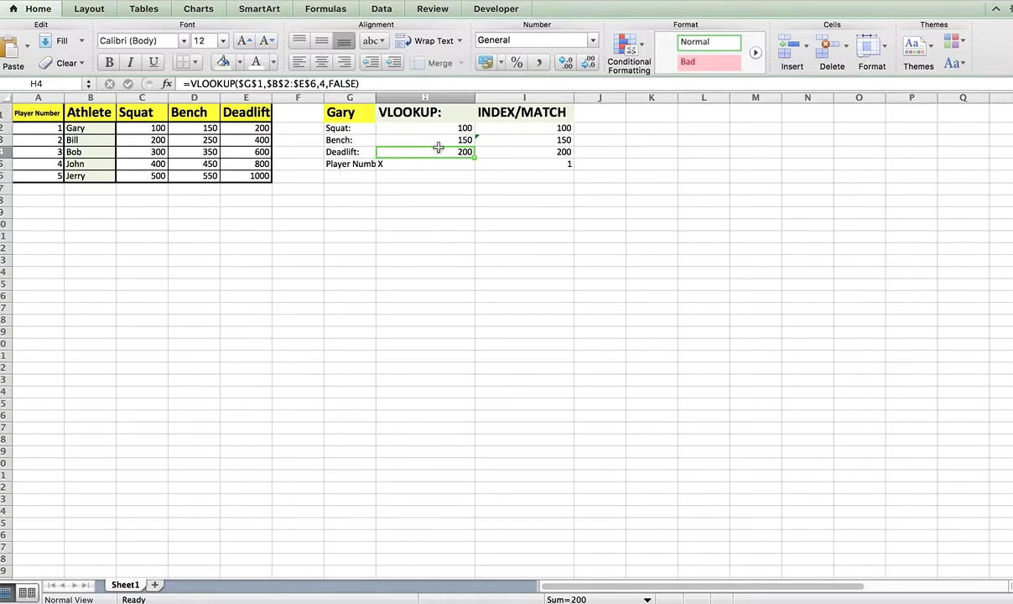
pyautogui.press('Return')
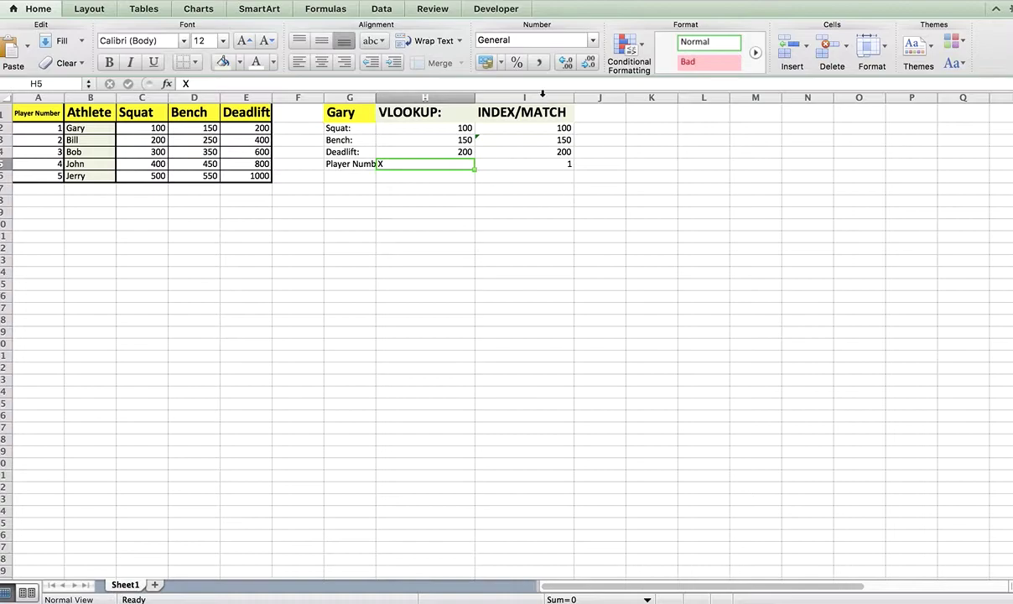
# - Walk through I2's INDEX/MATCH parts: $C$2:$C$6, MATCH on $G$1 and $B$2:$B$6, then commit
pyautogui.click(532, 128)
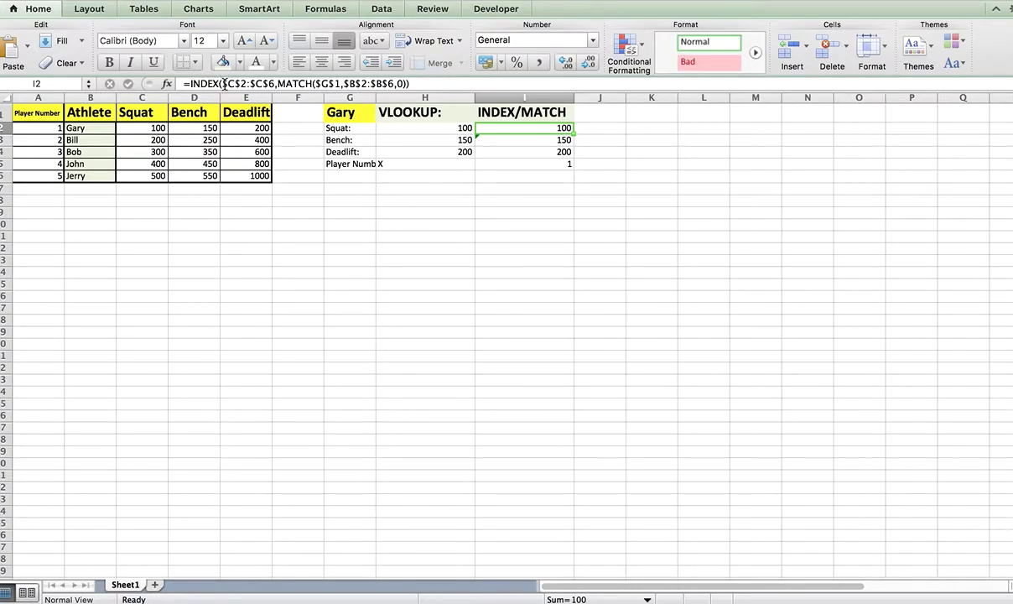
pyautogui.moveTo(222, 84); pyautogui.dragTo(275, 85)
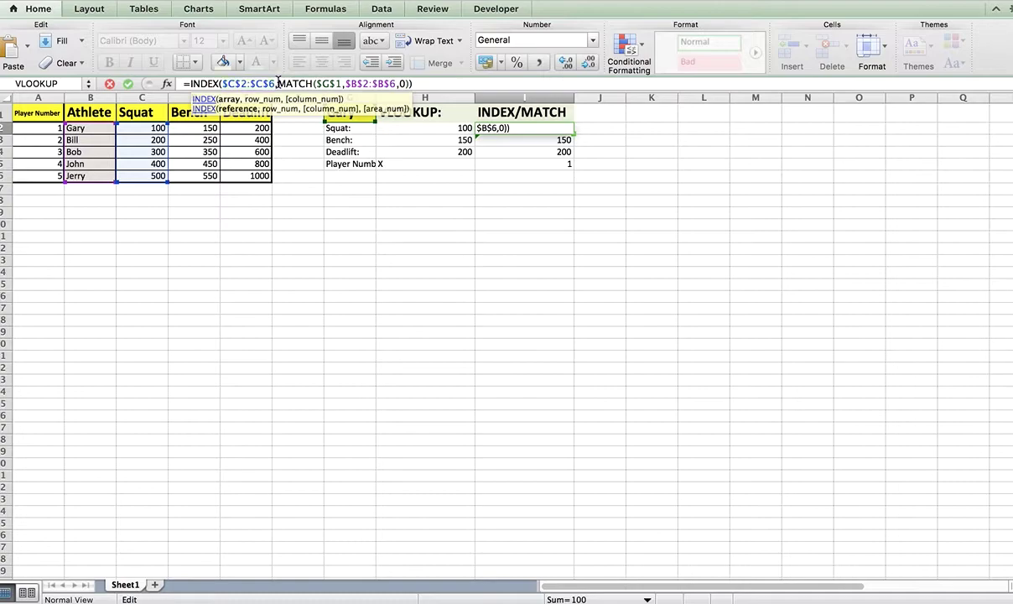
pyautogui.moveTo(278, 83); pyautogui.dragTo(311, 83)
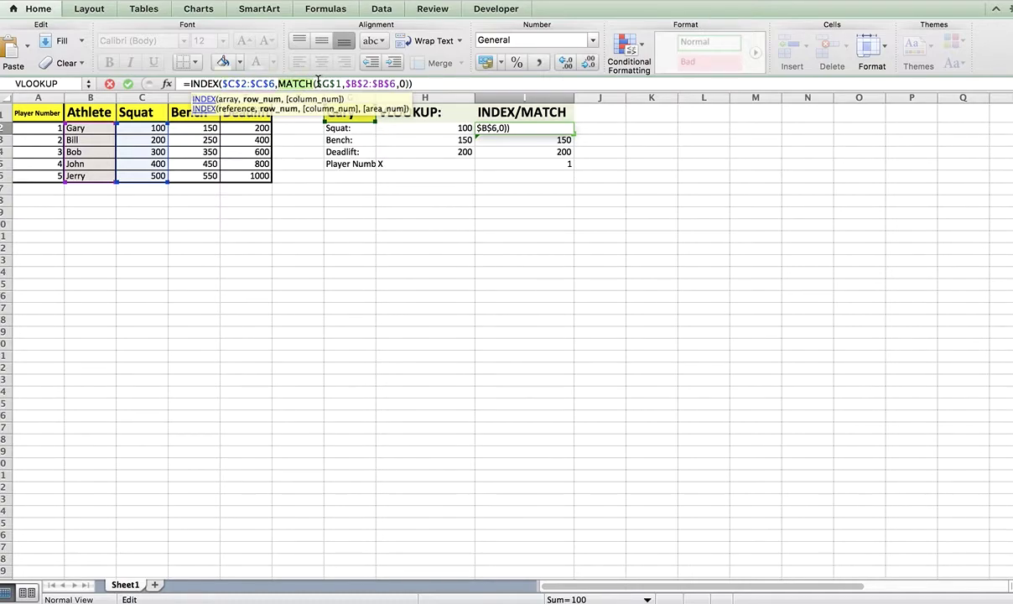
pyautogui.moveTo(316, 83); pyautogui.dragTo(338, 83)
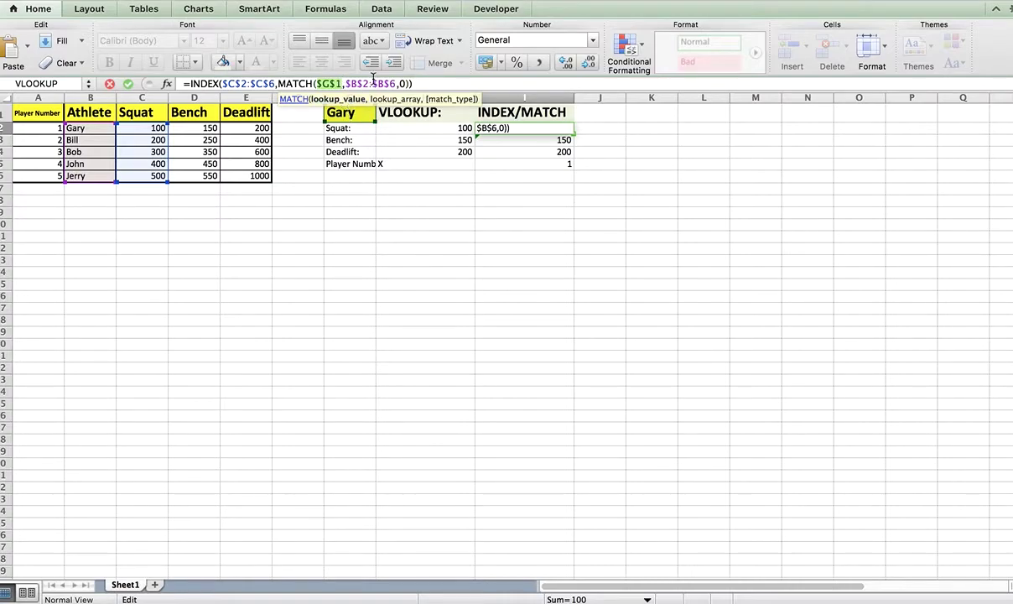
pyautogui.click(346, 84)
pyautogui.moveTo(347, 83); pyautogui.dragTo(394, 83)
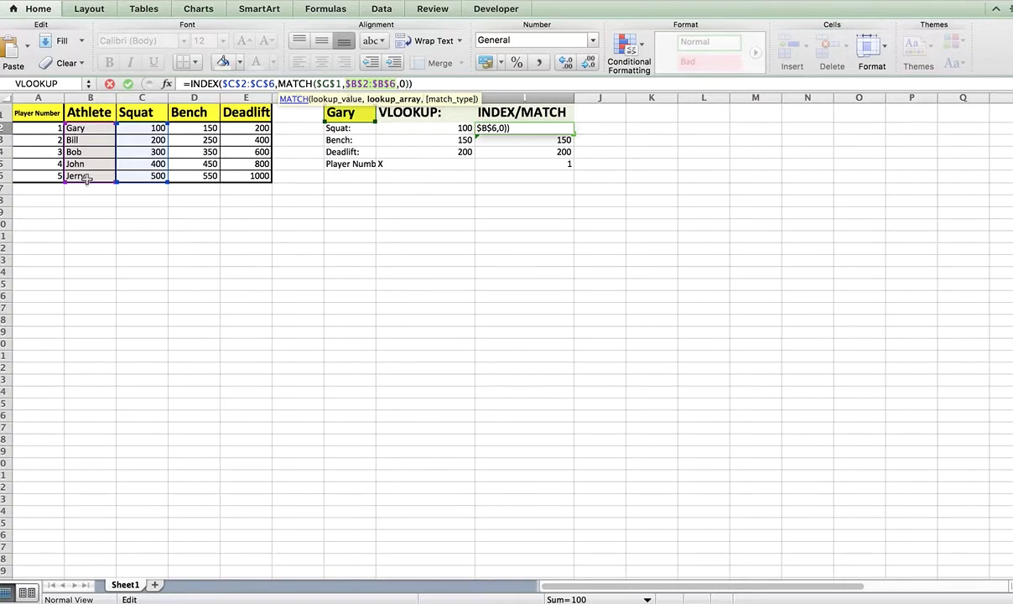
pyautogui.press('Return')
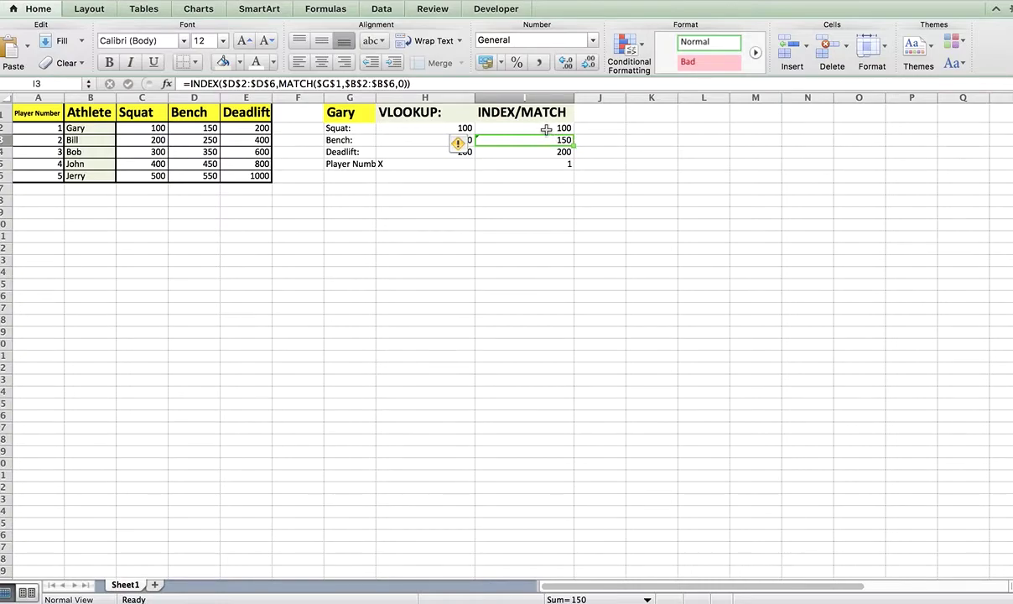
pyautogui.click(516, 126)
pyautogui.click(235, 84)
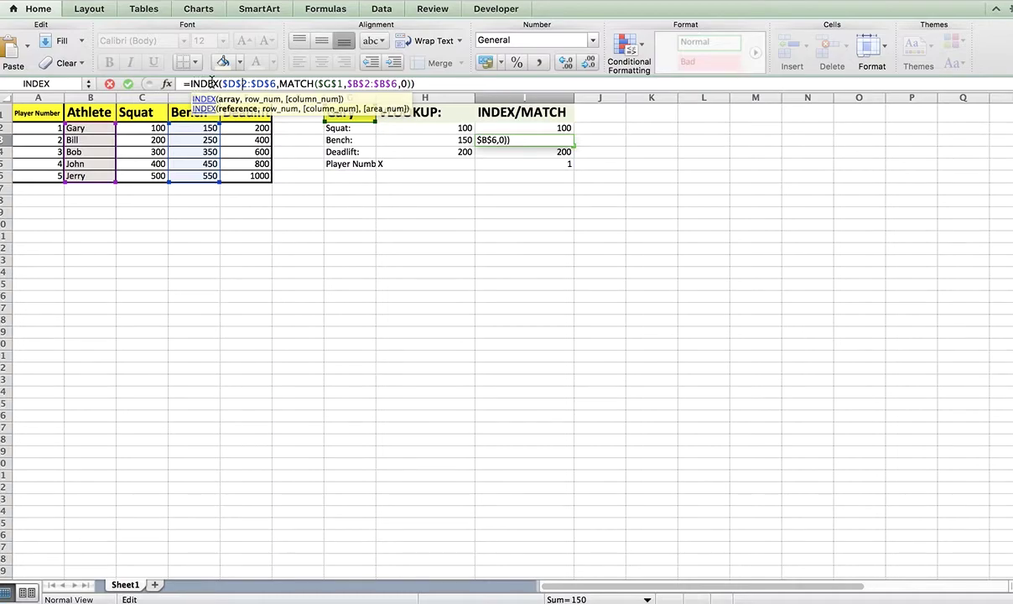
pyautogui.click(499, 132)
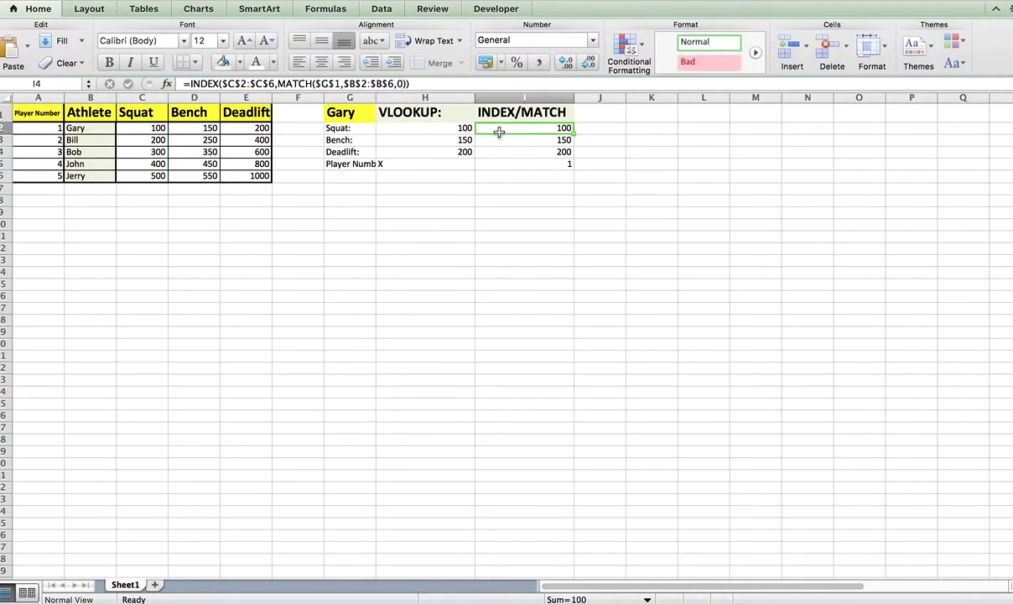
pyautogui.click(224, 84)
pyautogui.moveTo(224, 84); pyautogui.dragTo(269, 84)
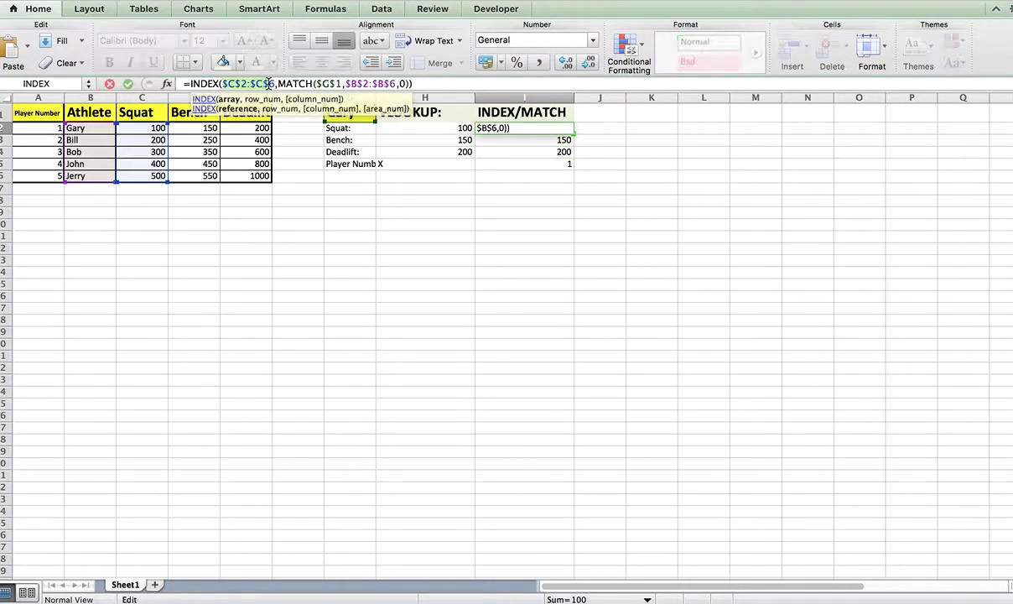
pyautogui.press('Return')
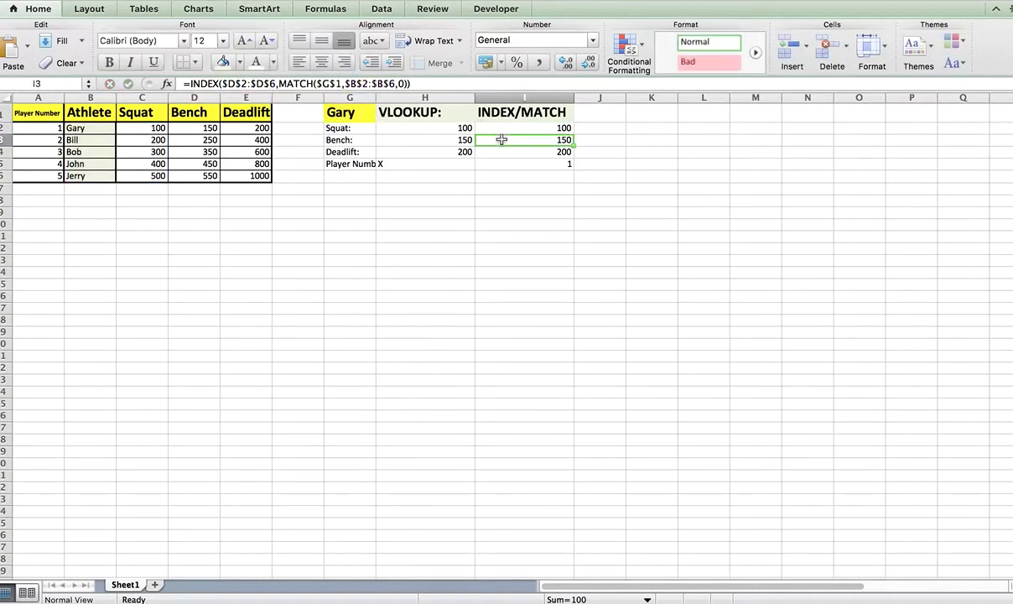
pyautogui.moveTo(221, 84); pyautogui.dragTo(276, 83)
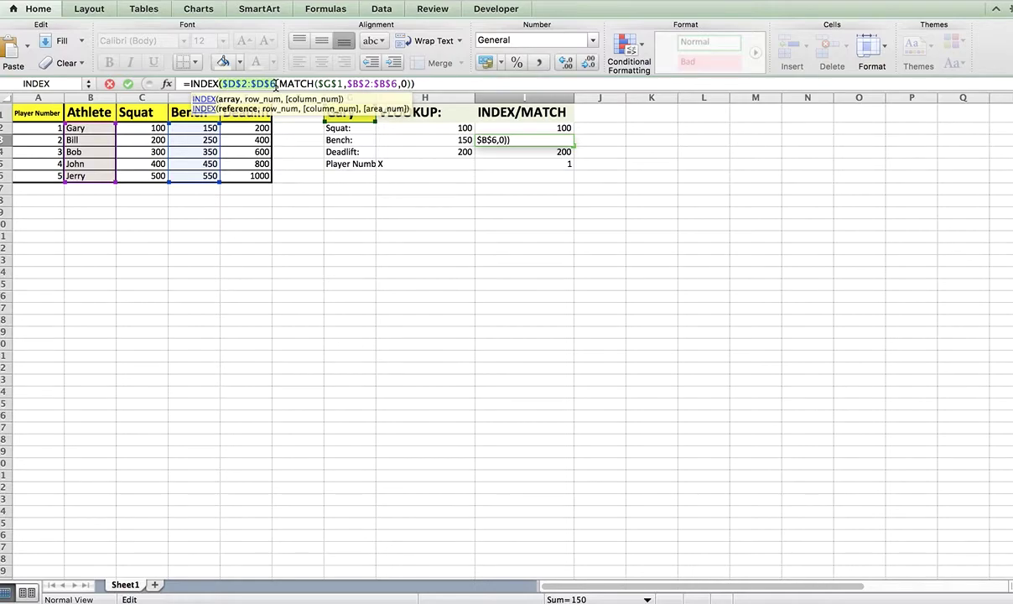
pyautogui.press('Return')
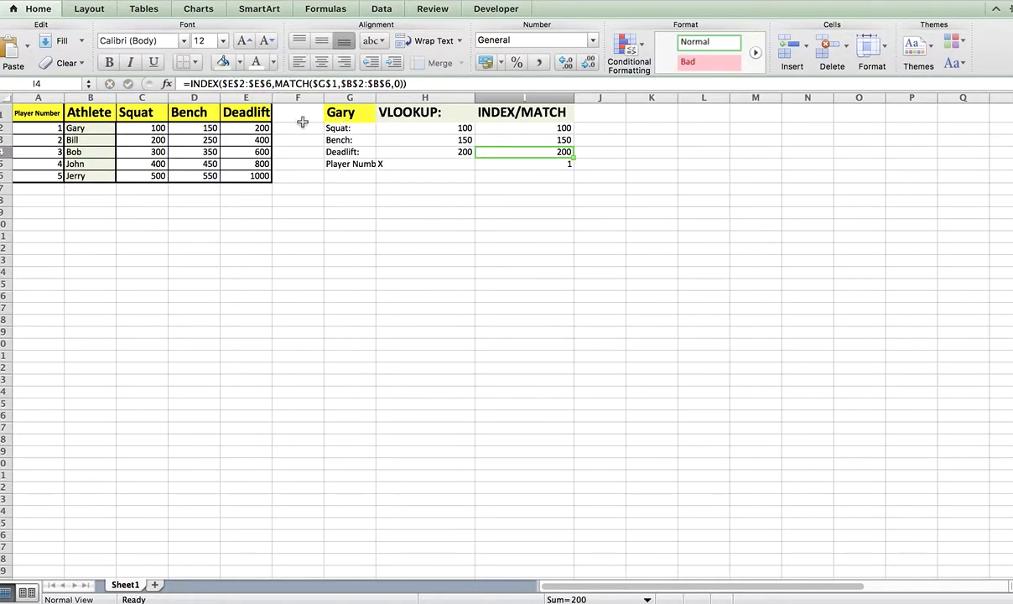
pyautogui.press('Down')
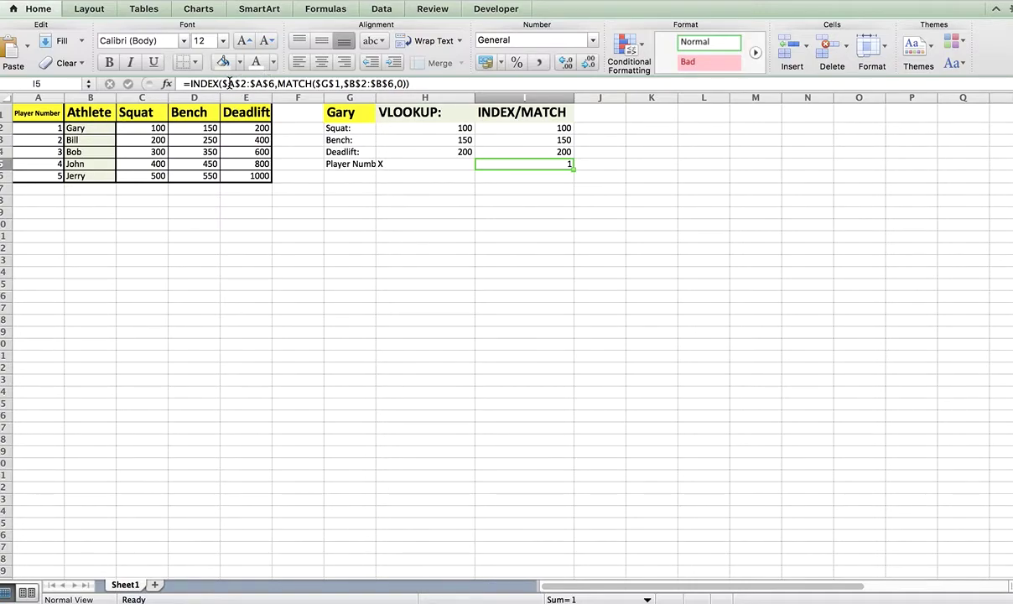
pyautogui.moveTo(222, 83); pyautogui.dragTo(275, 83)
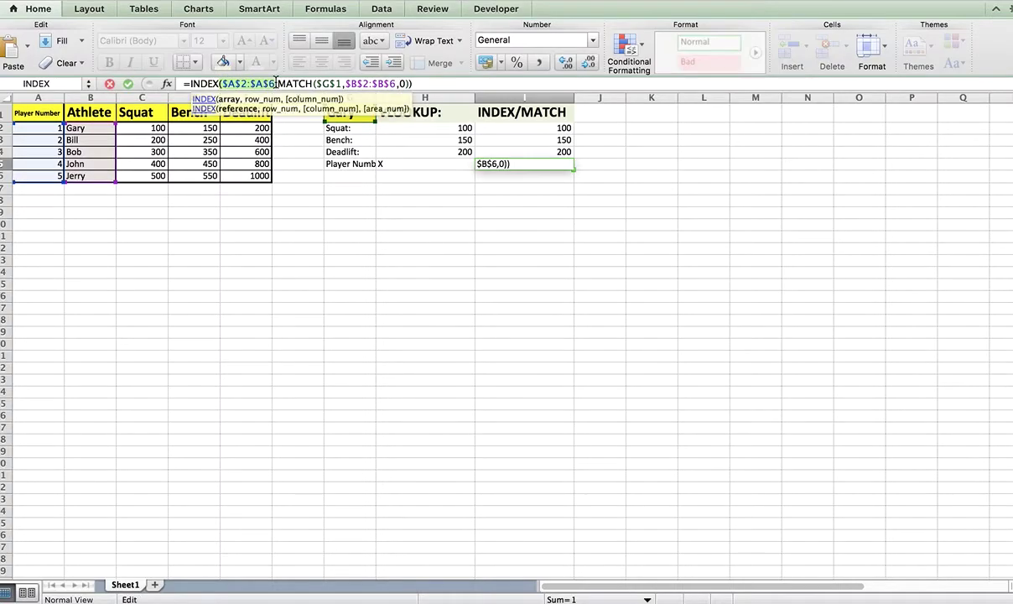
pyautogui.write(',')
pyautogui.moveTo(347, 83); pyautogui.dragTo(397, 83)
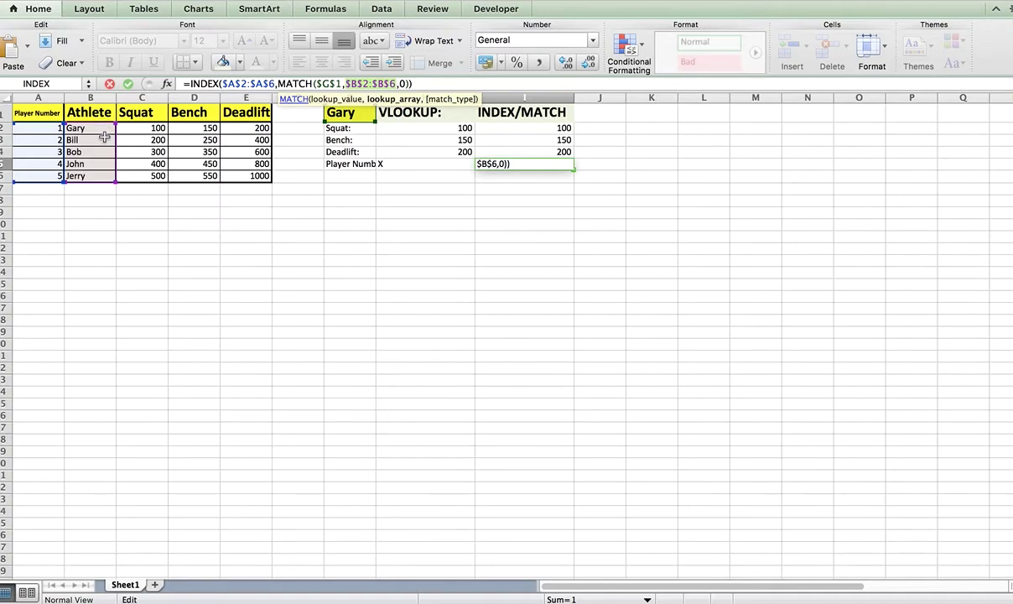
pyautogui.press('Return')
pyautogui.click(543, 163)
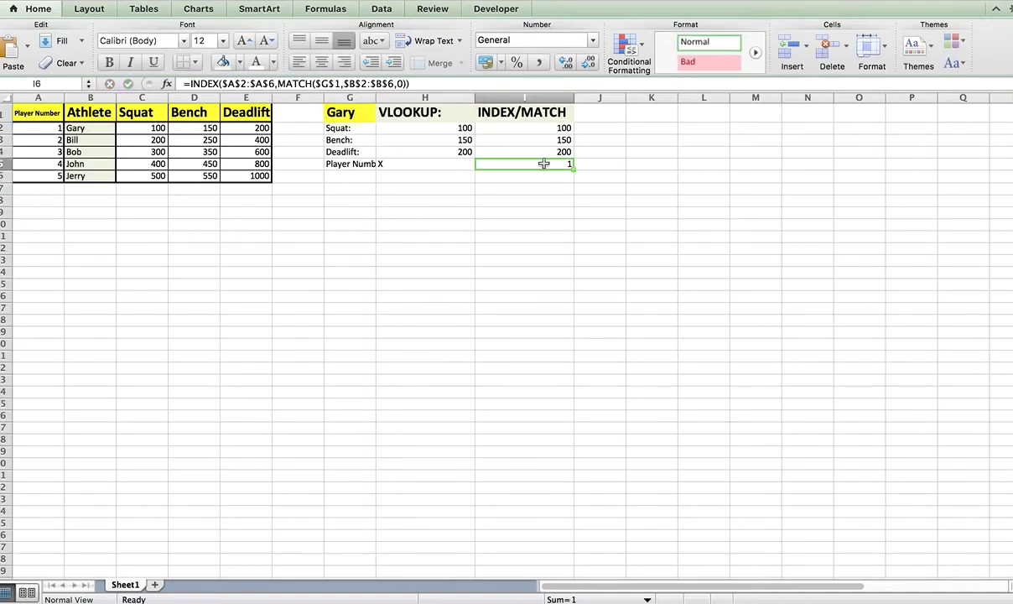
pyautogui.click(52, 127)
pyautogui.press('Down')
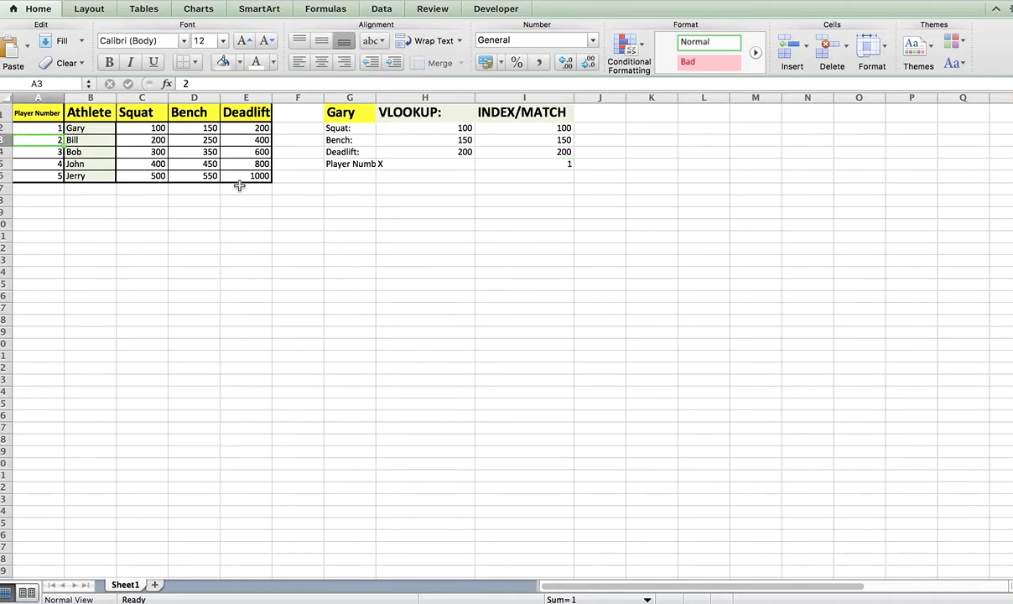
pyautogui.click(266, 244)
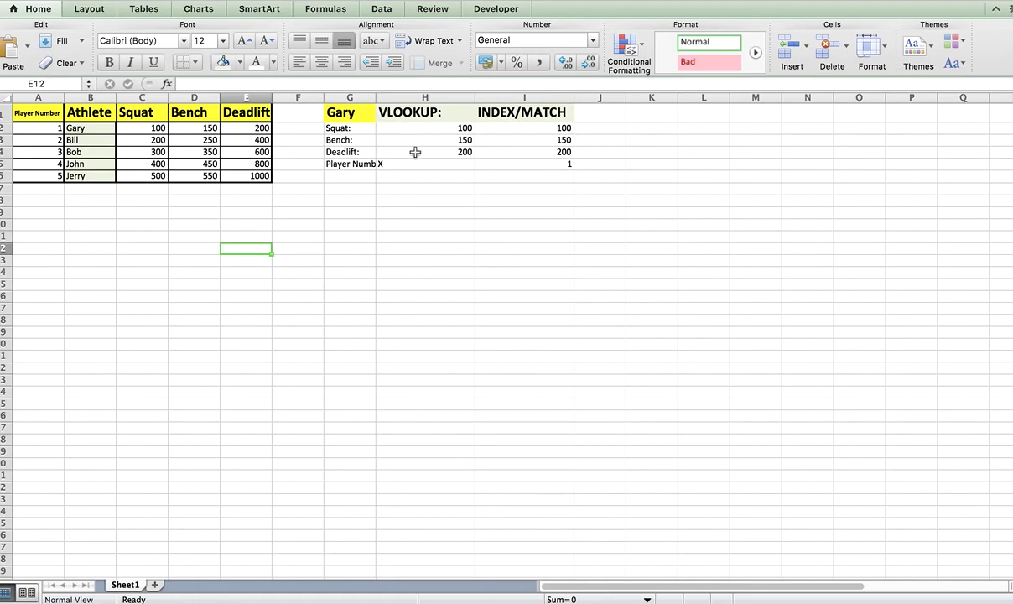
pyautogui.click(350, 204)
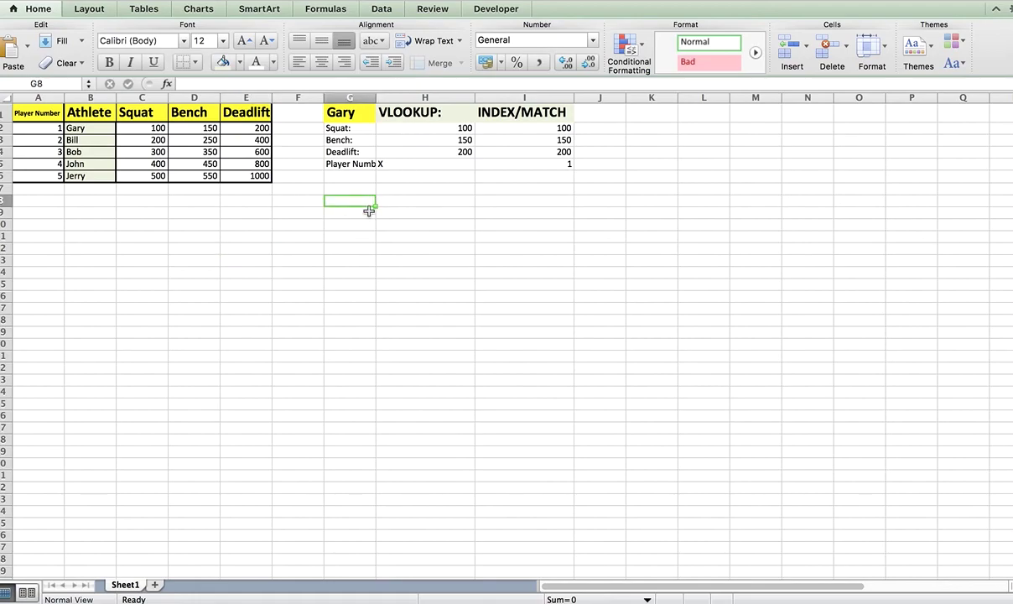